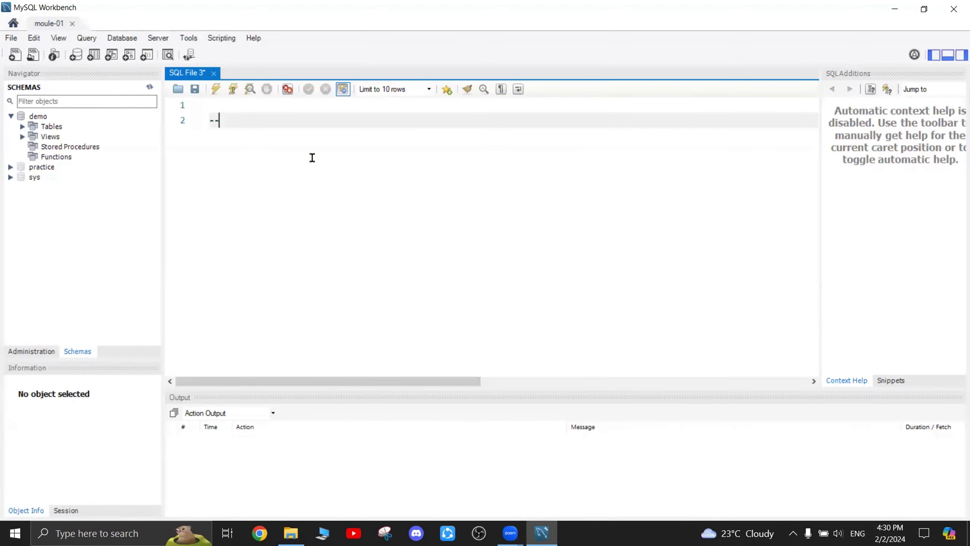
type(" count")
scroll(311, 157, "up", 1)
scroll(311, 158, "up", 1)
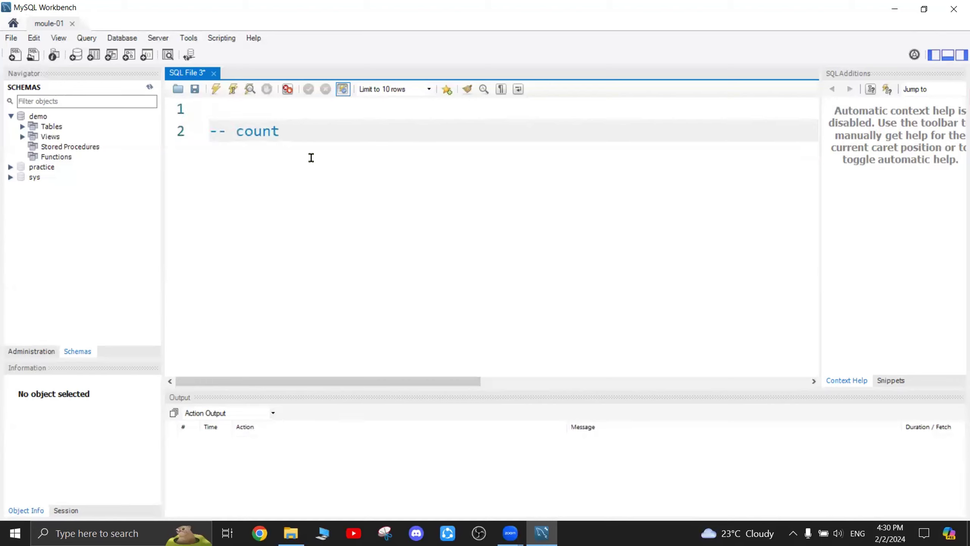
Add a '-- count' comment and run 'use demo;' to make demo the active schema
key("Return")
key("Return")
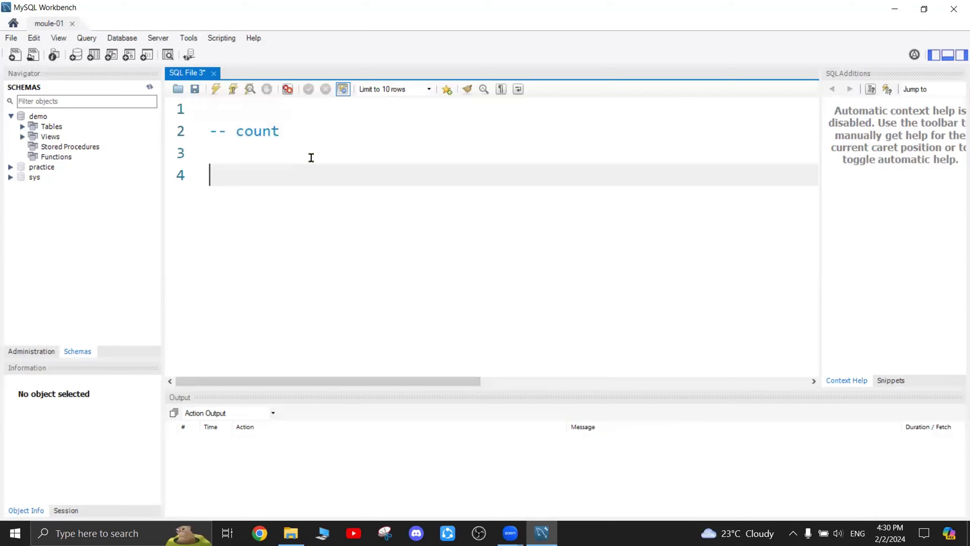
type("usee")
key("BackSpace")
type("demo;")
key("Return")
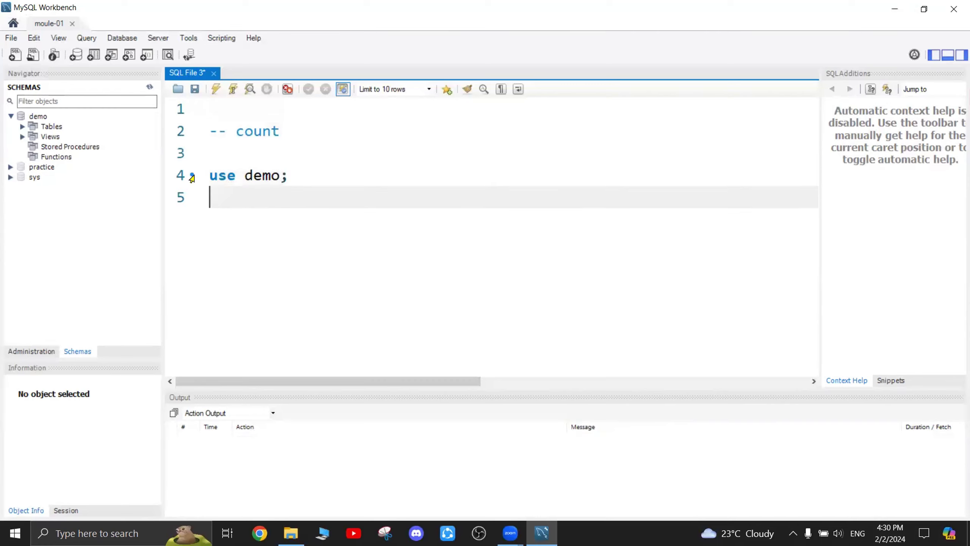
left_click_drag(307, 184, 210, 175)
left_click(217, 89)
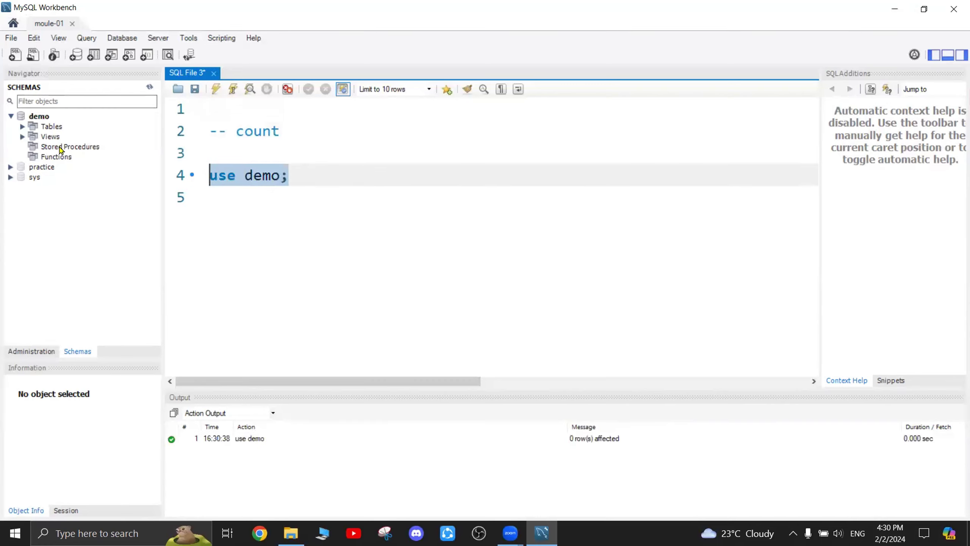
left_click(313, 178)
Expand the demo schema's Tables list in the Navigator
key("Return")
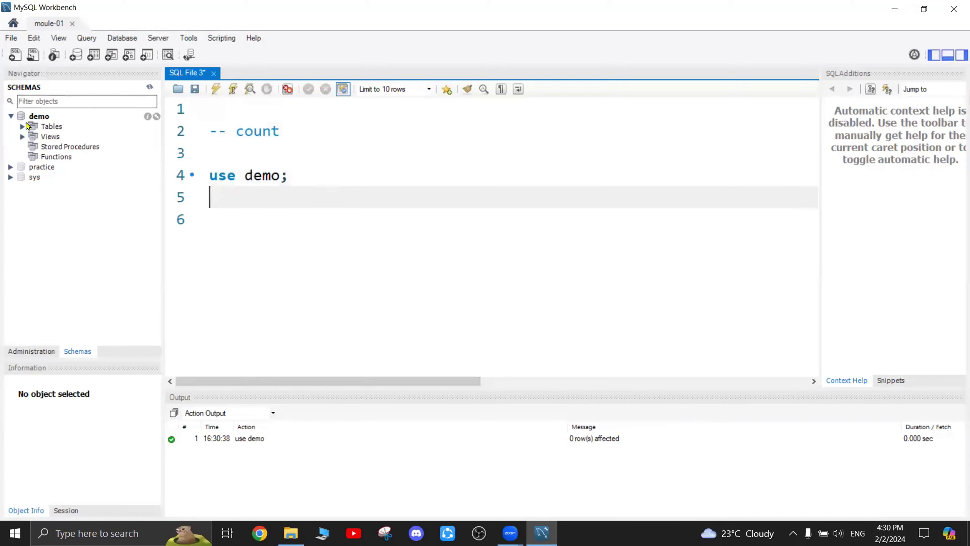
left_click(22, 127)
left_click(247, 204)
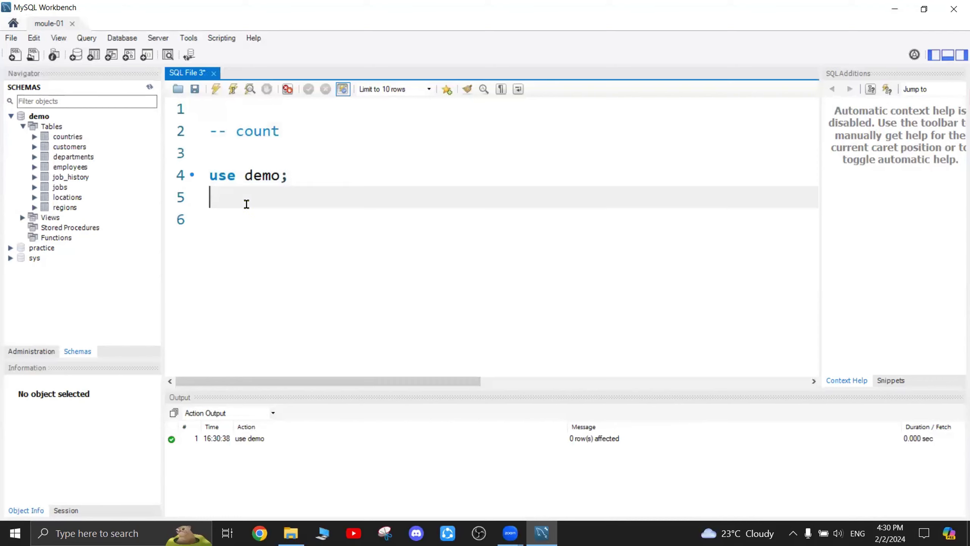
type("select ")
type("*from countries;")
Run 'select *from countries;' on line 5 to show the country rows
left_click_drag(426, 196, 191, 199)
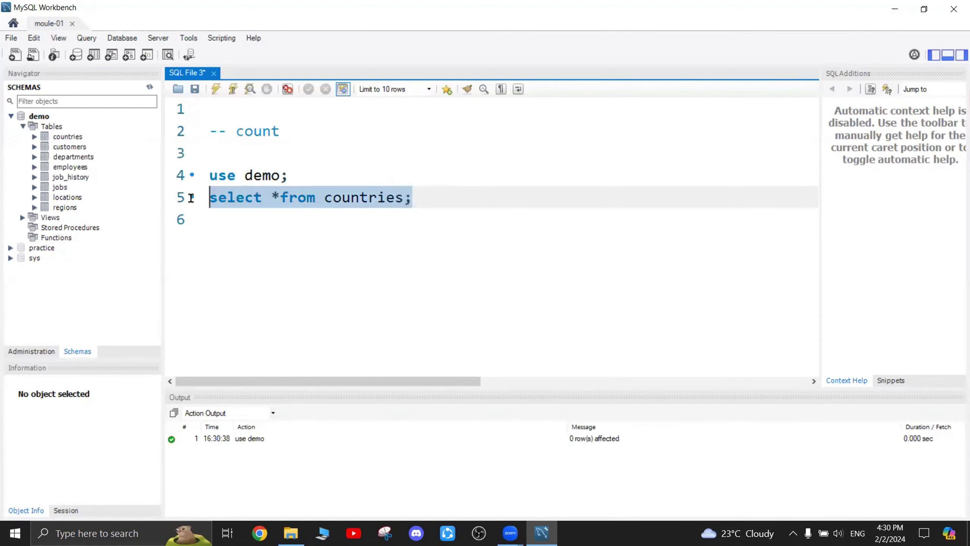
left_click(217, 89)
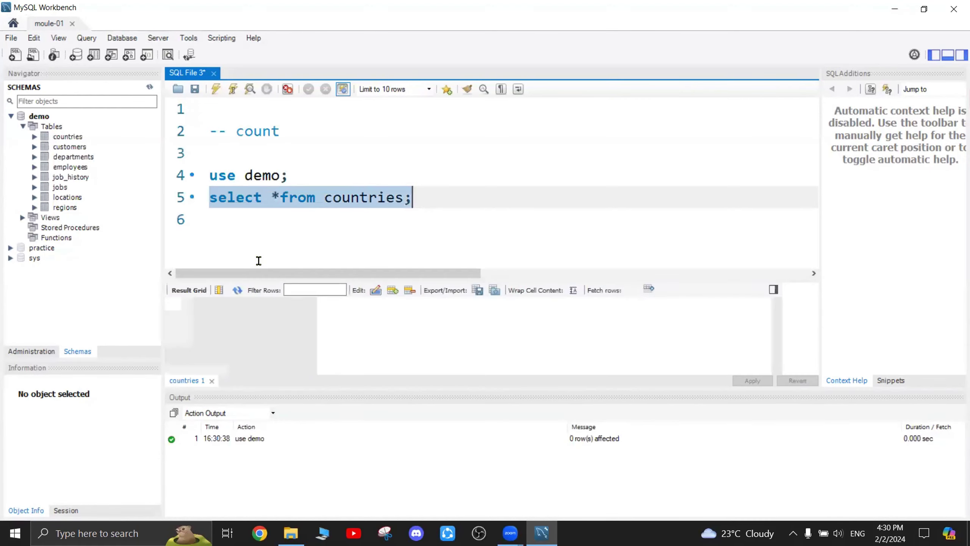
left_click(457, 199)
key("Return")
type("selet")
Write 'select count(county_id) from countries;' on line 6, correcting the typos
key("BackSpace")
type("ct ")
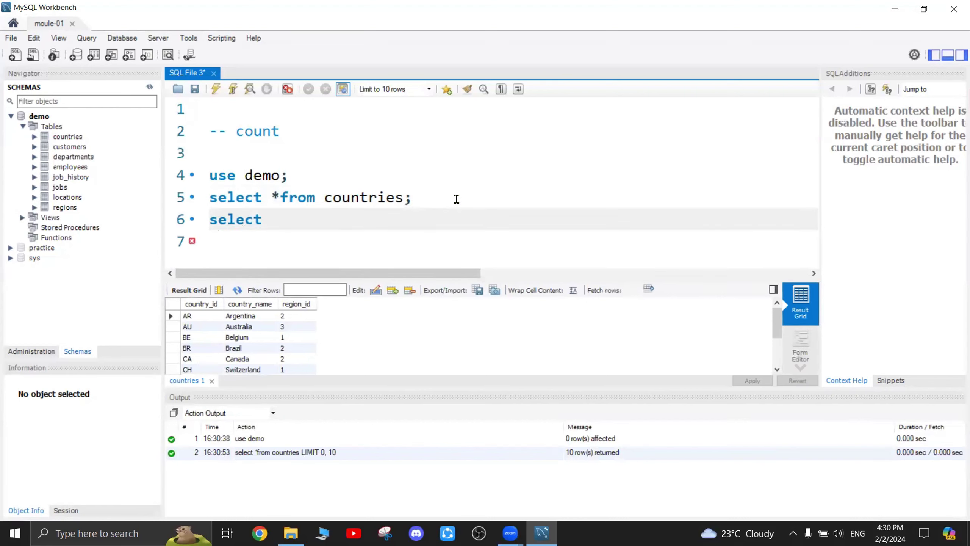
type("count(")
type("coun")
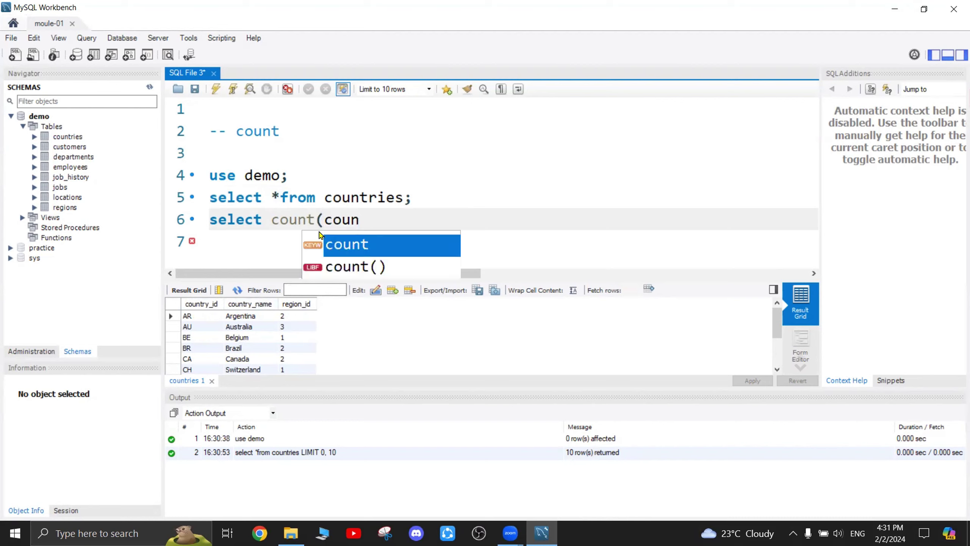
type("ty")
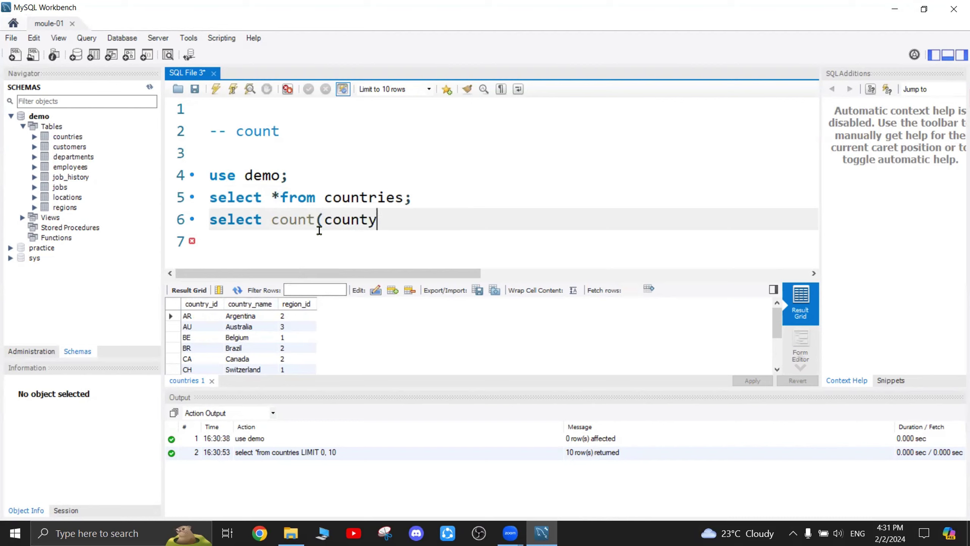
type("_id) from countie;")
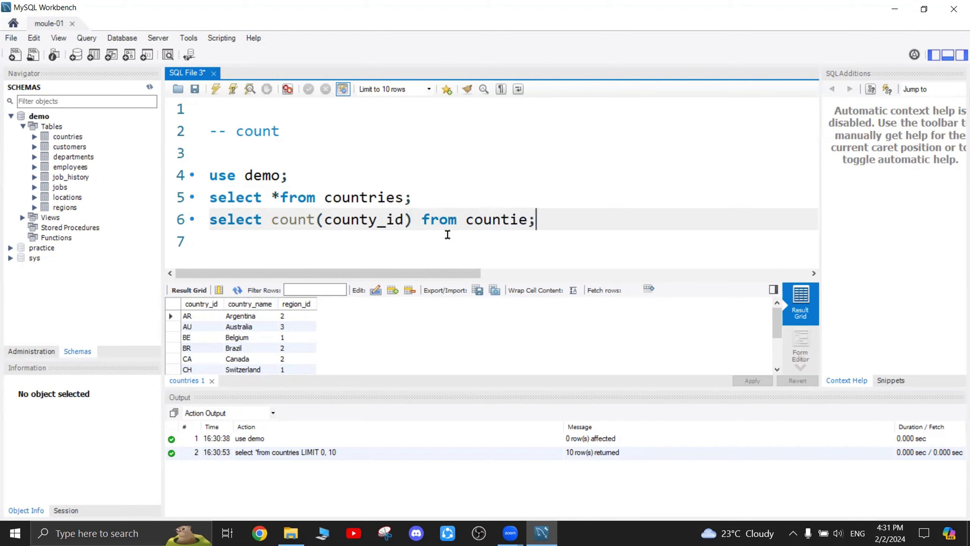
key("BackSpace")
type("s")
key("BackSpace")
key("BackSpace")
key("BackSpace")
type("ries;")
Run the line 6 count query, which fails with unknown column 'county_id'
left_click_drag(272, 219, 407, 219)
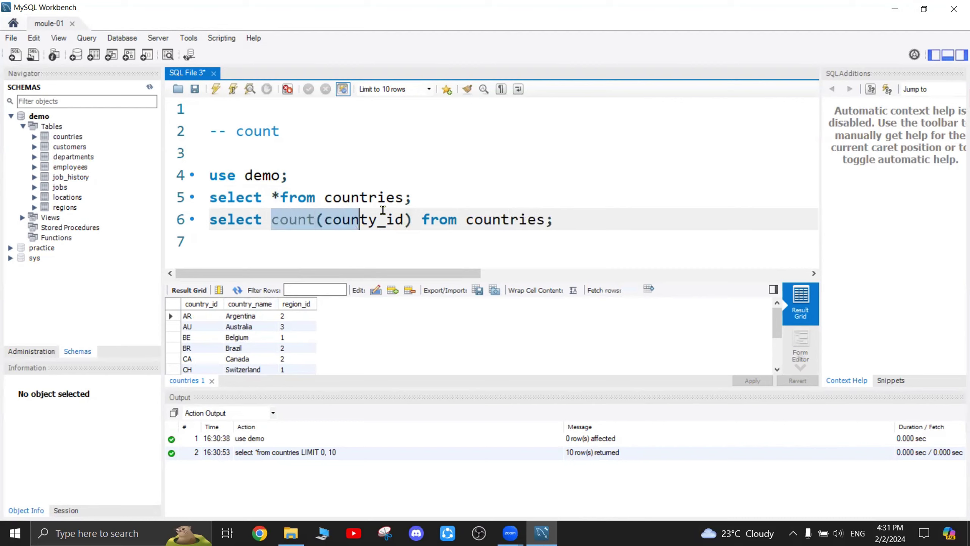
left_click(410, 219)
left_click(279, 219)
key("shift+End")
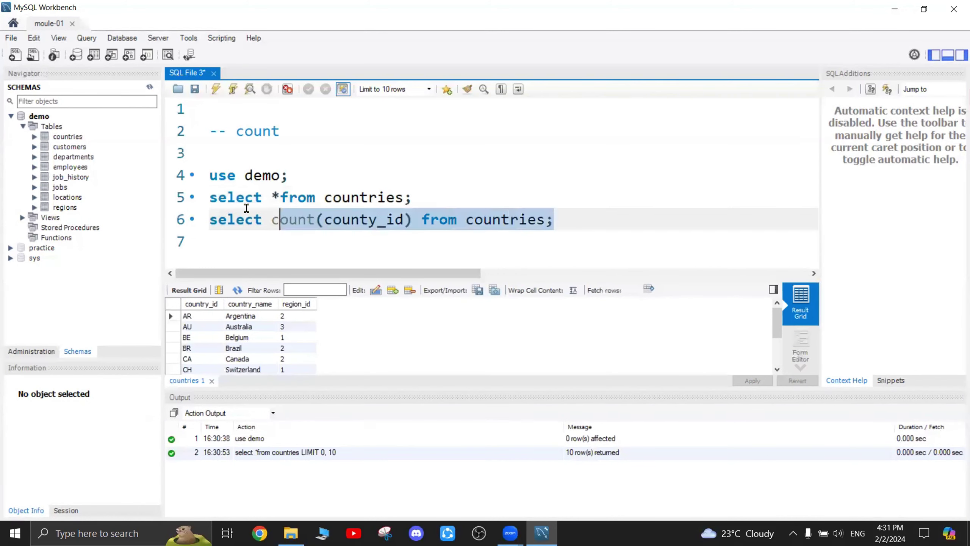
left_click_drag(279, 219, 209, 219)
left_click(215, 88)
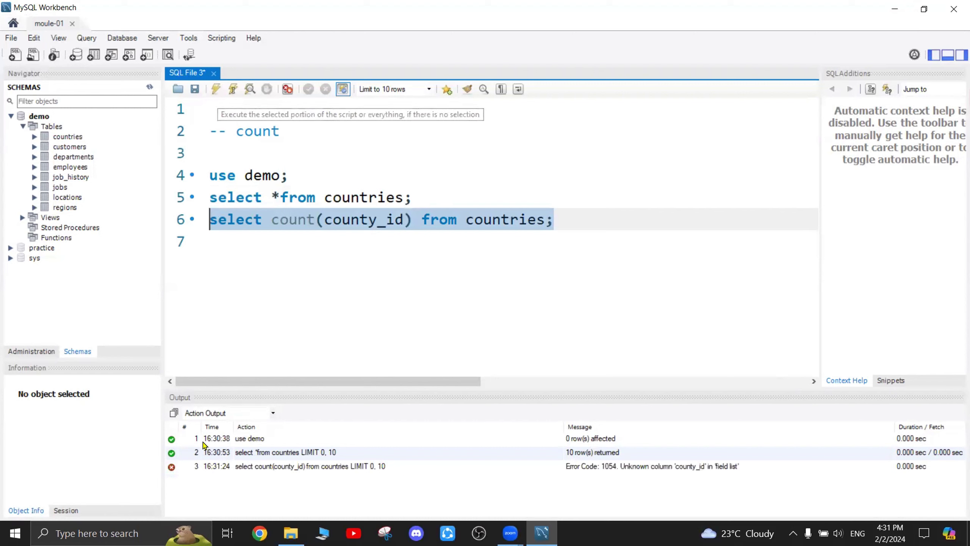
Correct county_id to country_id and rerun the count query, returning 25
left_click(432, 250)
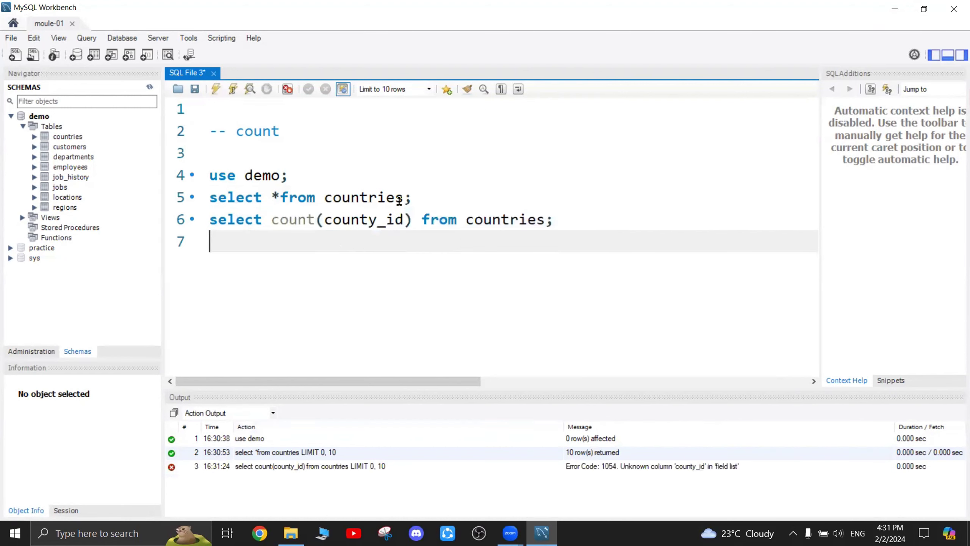
left_click(366, 219)
type("r")
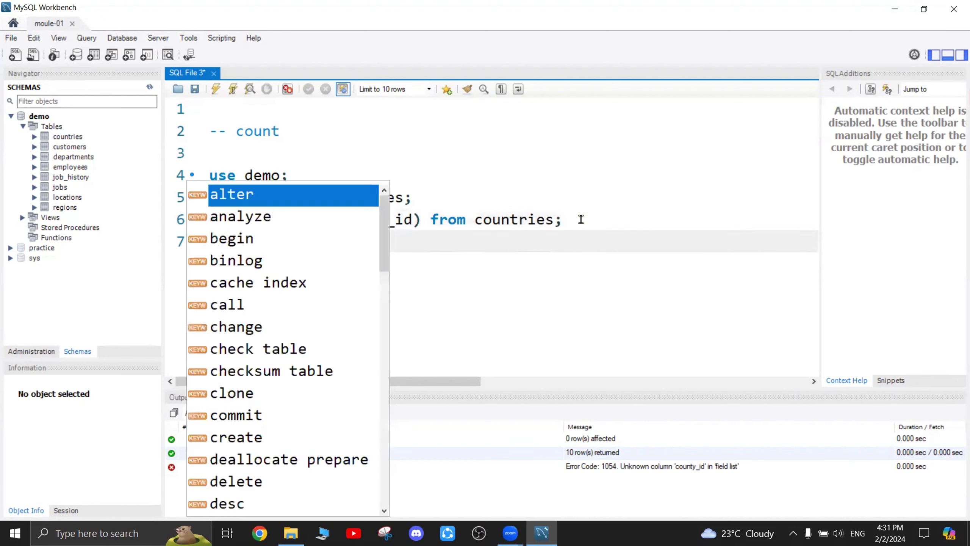
left_click_drag(563, 219, 209, 219)
left_click(217, 89)
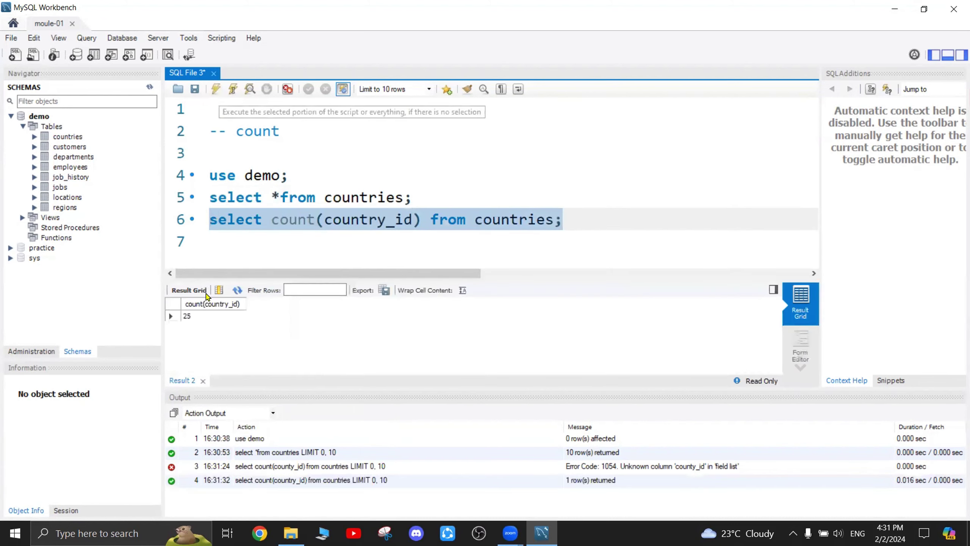
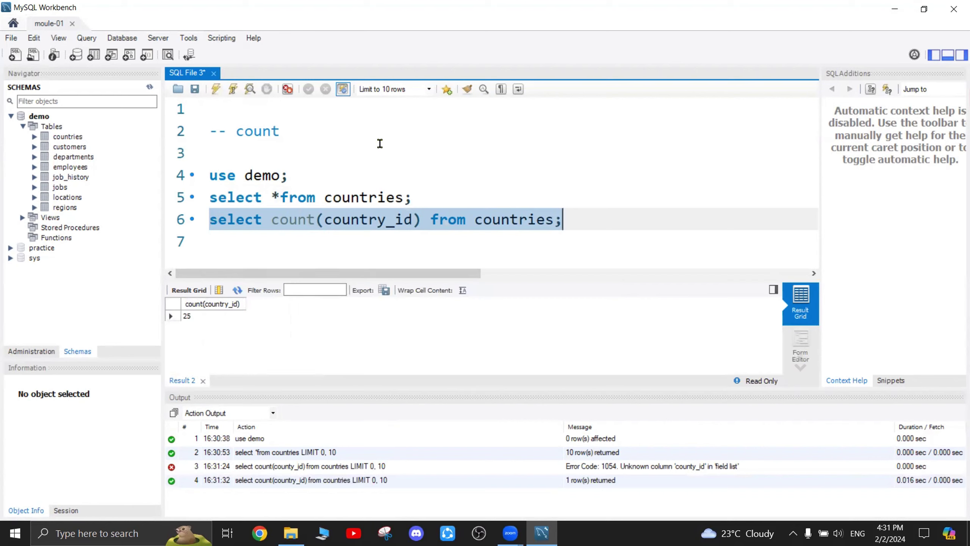
Write SELECT COUNT(country_name) FROM countries; on line 7 and run it, returning 25
left_click(576, 219)
key("Return")
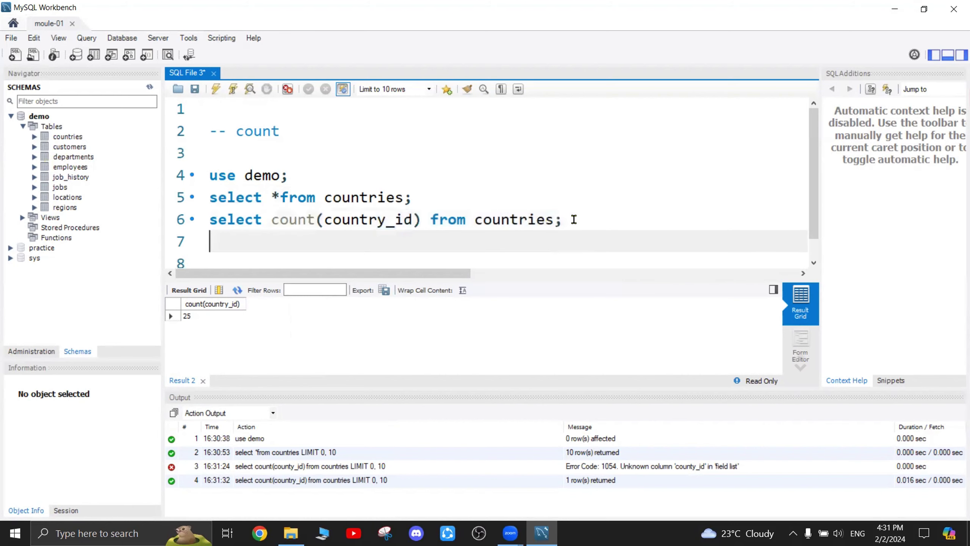
type("select ")
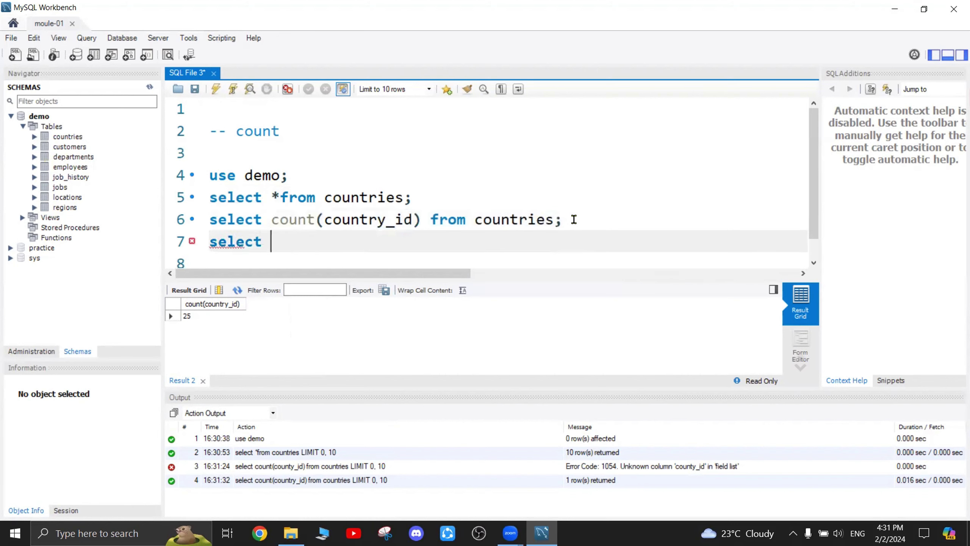
type("*from")
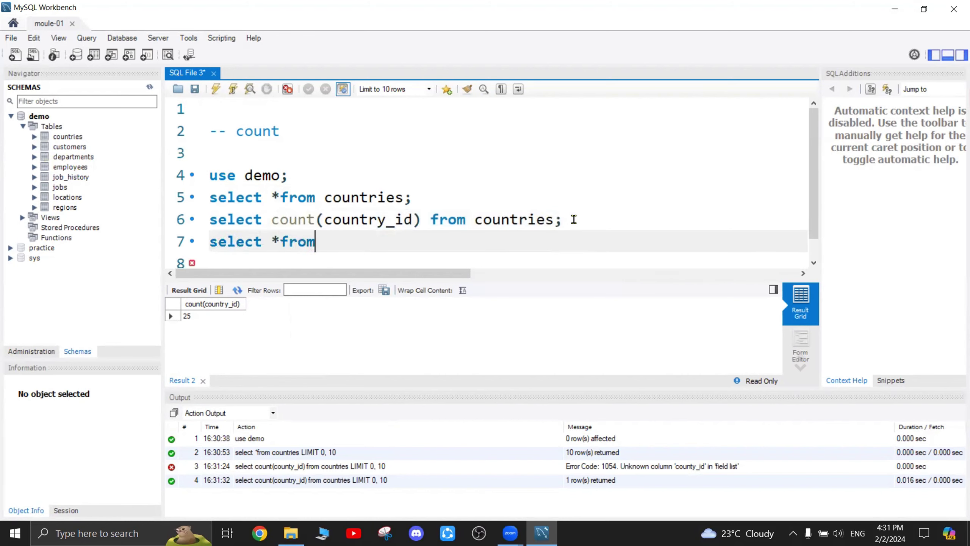
key("BackSpace")
key("BackSpace")
key("BackSpace")
key("BackSpace")
type("ciount")
key("BackSpace")
key("BackSpace")
key("BackSpace")
key("BackSpace")
key("BackSpace")
type("ount(countyr")
key("BackSpace")
key("BackSpace")
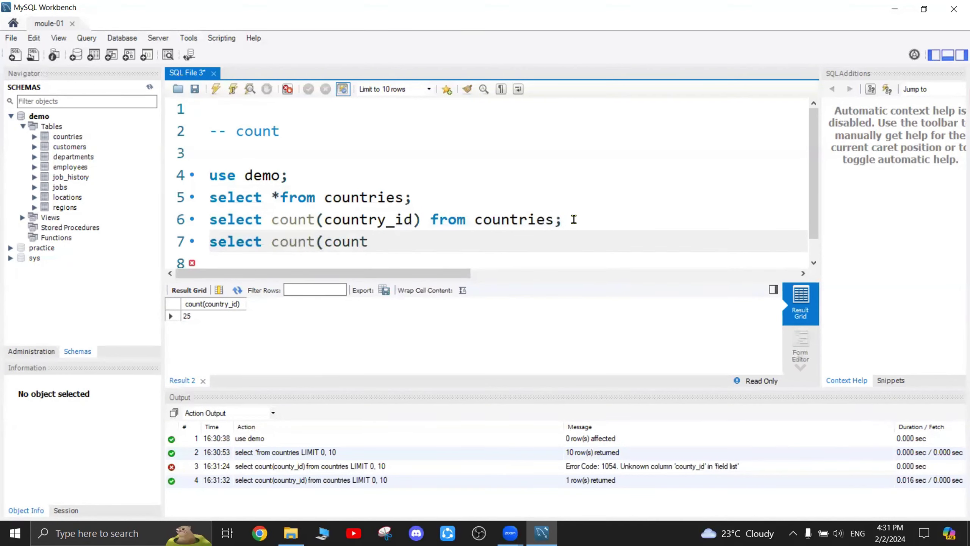
type("ry_name) from countries;")
left_click_drag(591, 241, 210, 241)
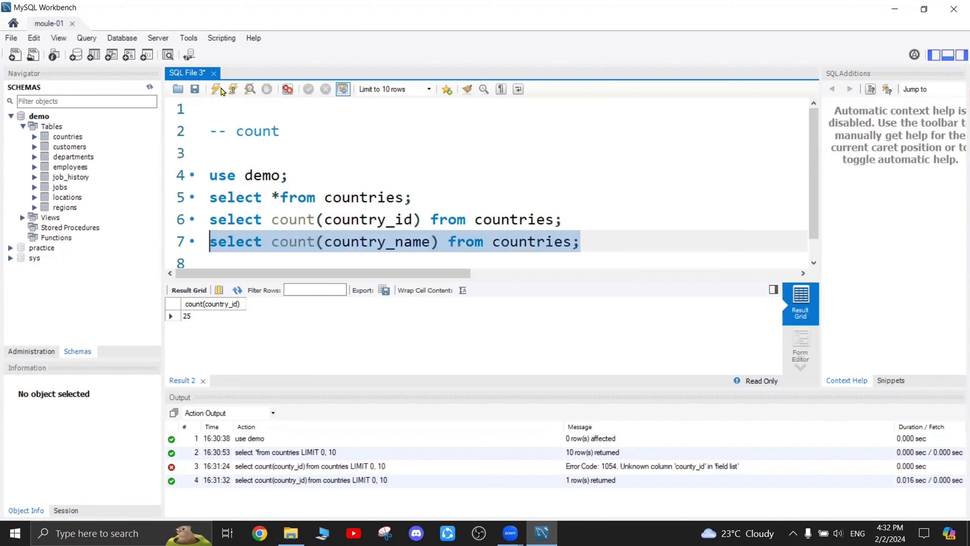
left_click(217, 90)
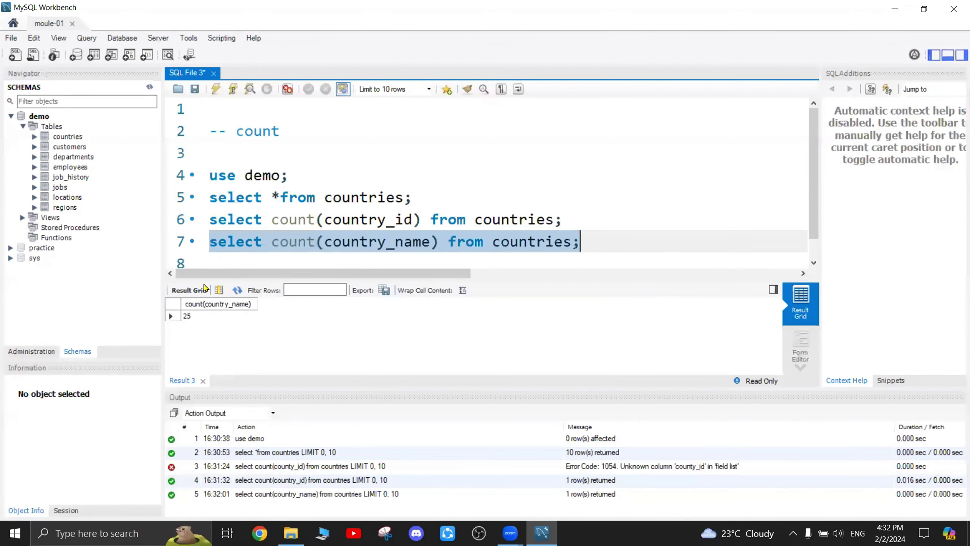
scroll(455, 212, "down", 1)
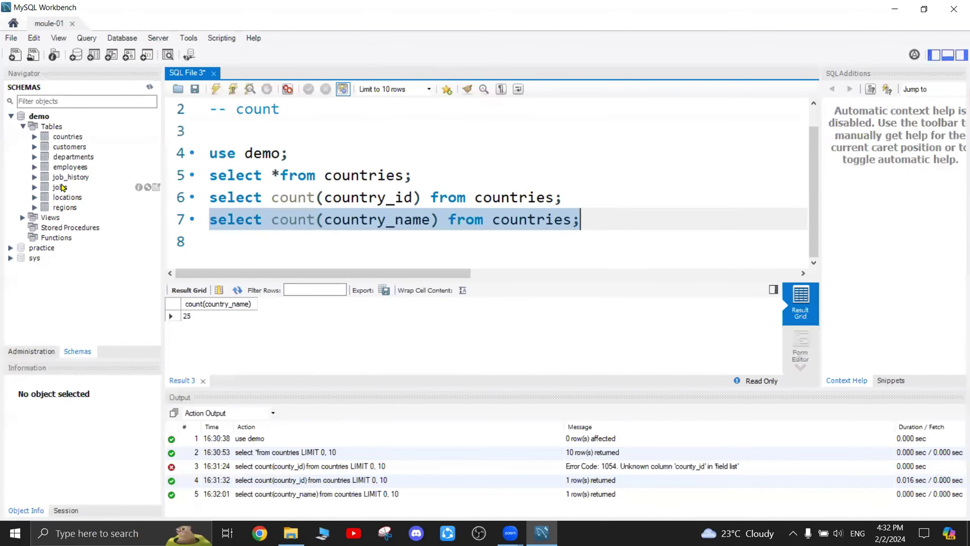
Expand the employees and customers tables in the Navigator to view the customers columns
left_click(35, 167)
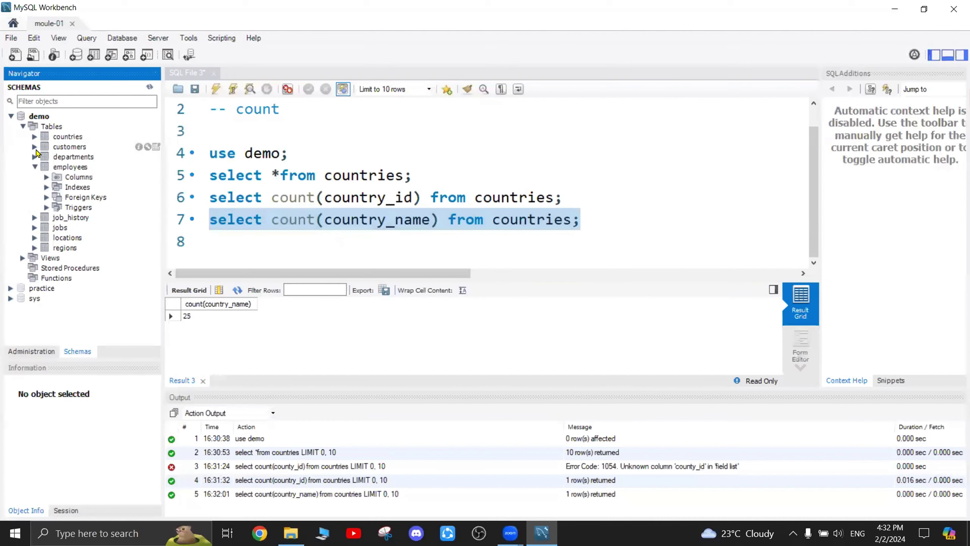
left_click(35, 147)
left_click(46, 160)
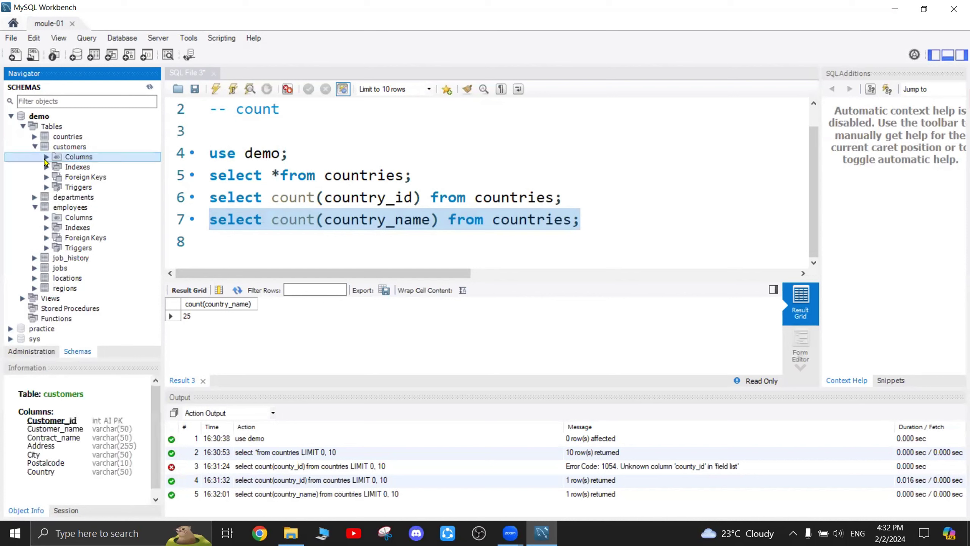
Run SELECT * FROM customers; on line 9 and start a new line below it
left_click(599, 241)
key("Return")
type("s")
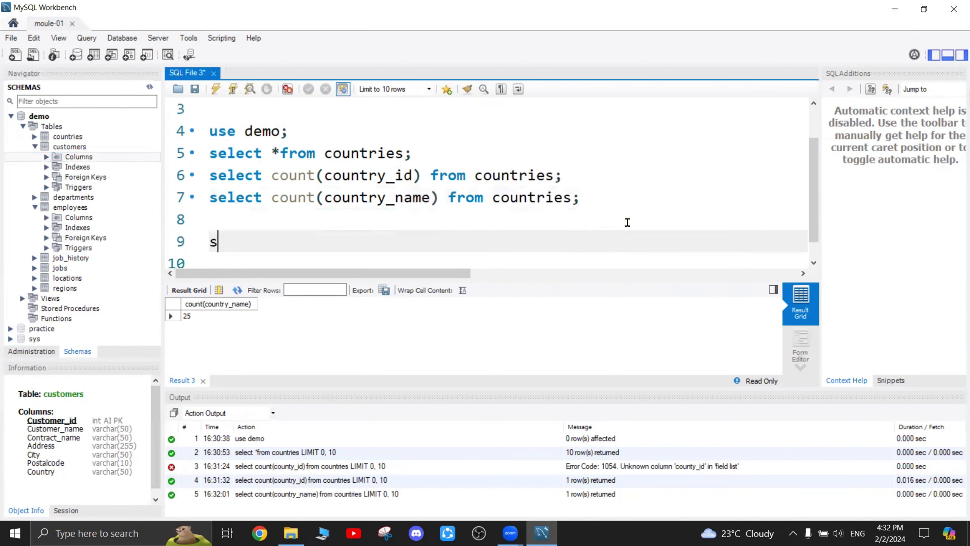
type("elect *from customers;")
left_click_drag(414, 242, 208, 242)
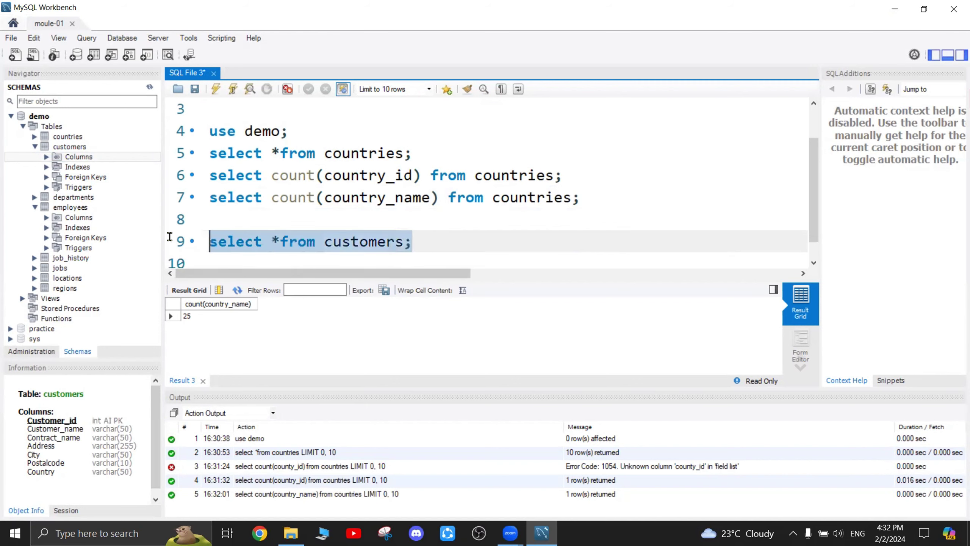
left_click(216, 89)
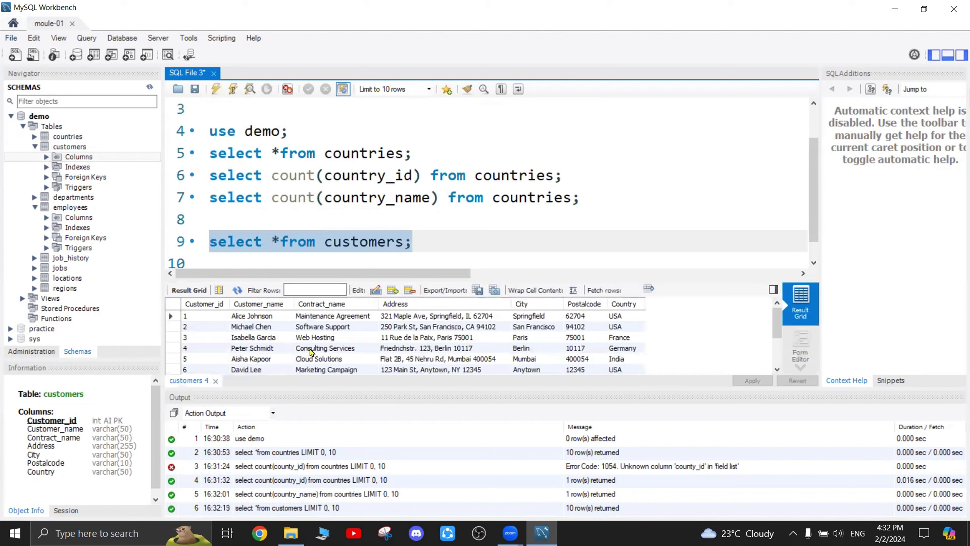
left_click(441, 241)
key("End")
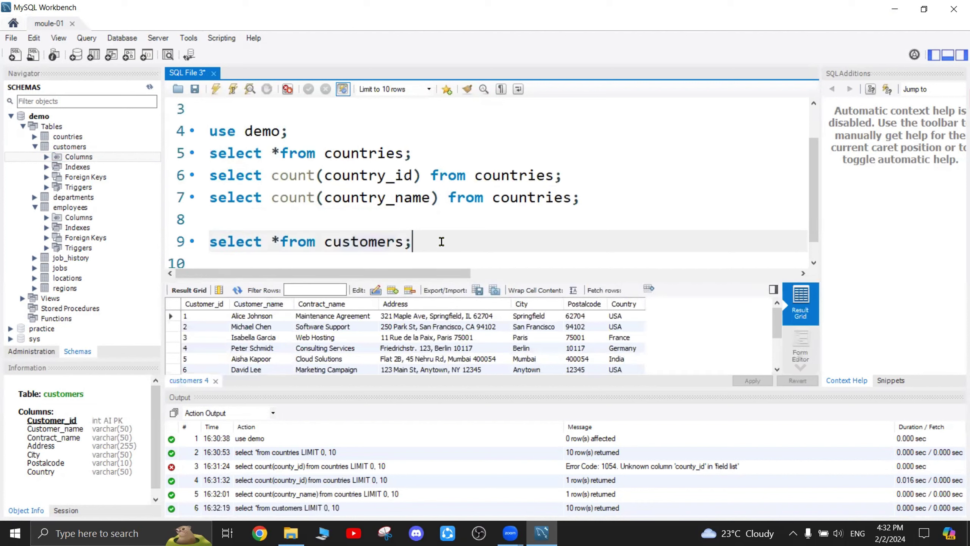
key("Return")
type("select ")
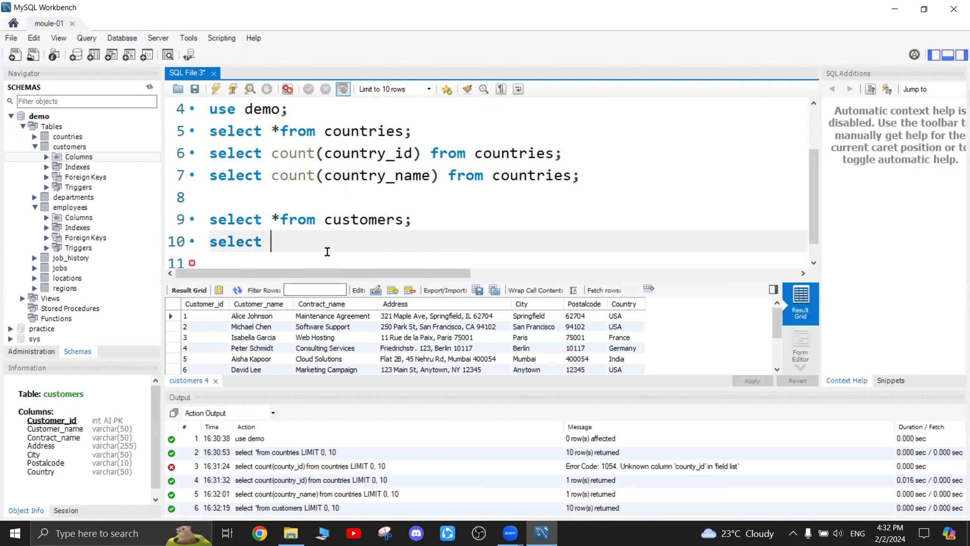
type("count(")
type("customer_id) from customers;")
scroll(328, 250, "down", 1)
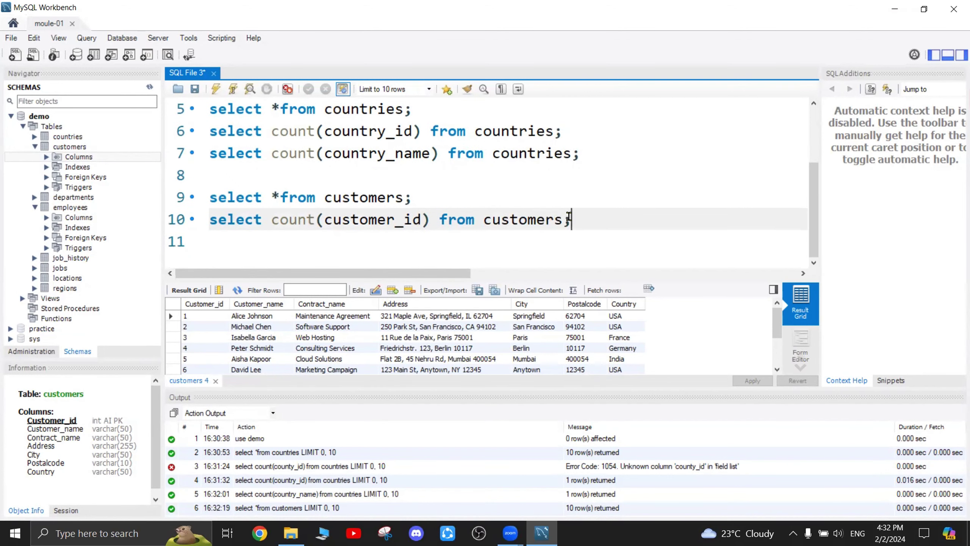
left_click_drag(576, 219, 210, 219)
Run SELECT COUNT(customer_id) FROM customers;, returning 12, and start a new line below
left_click(216, 89)
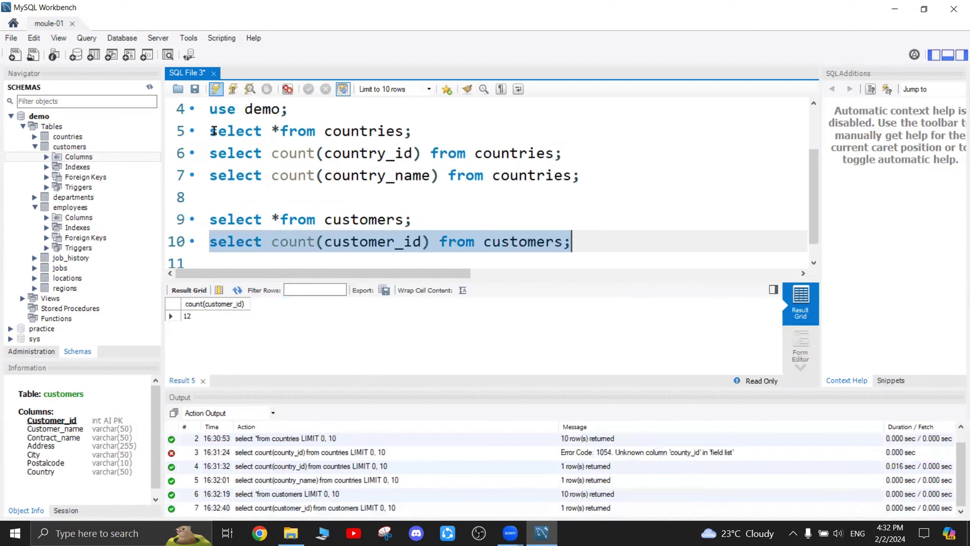
left_click(618, 240)
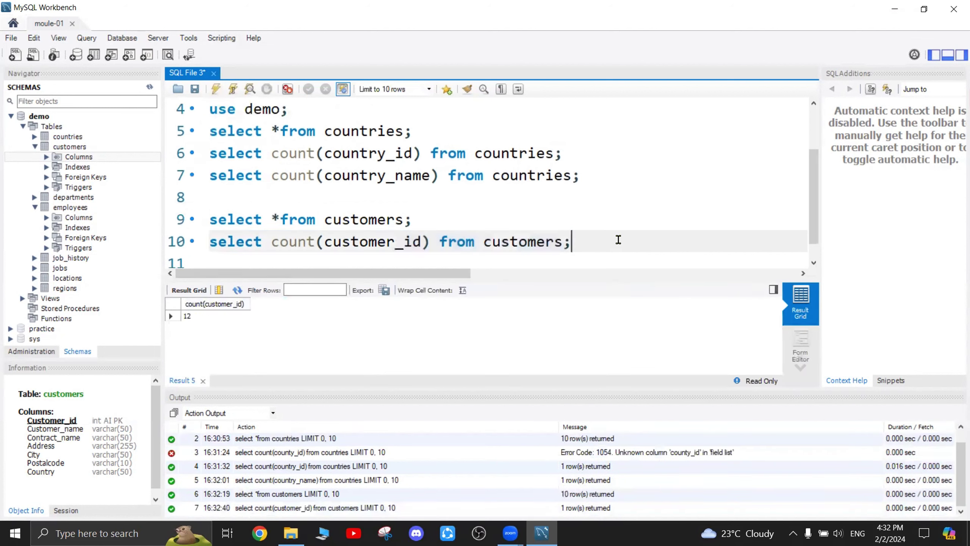
key("Return")
type("select")
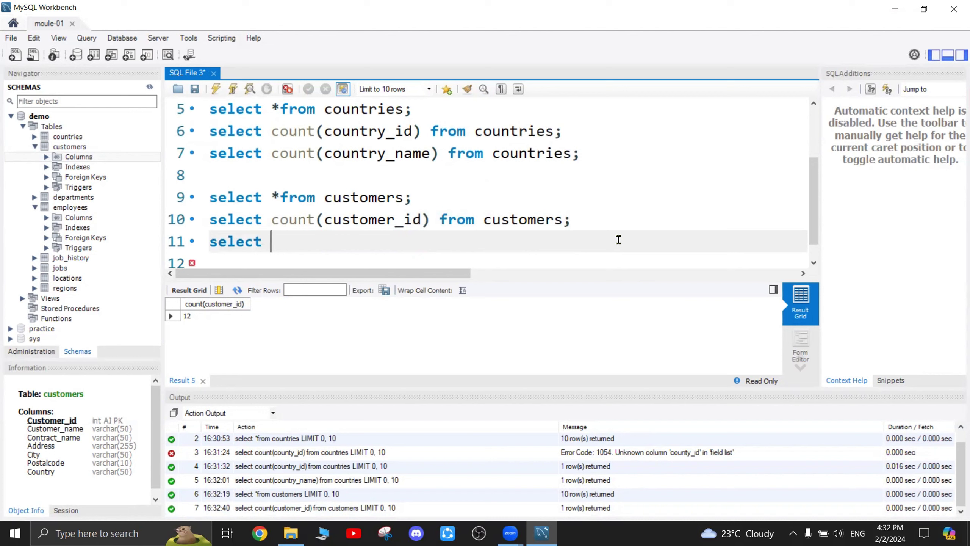
type("count(")
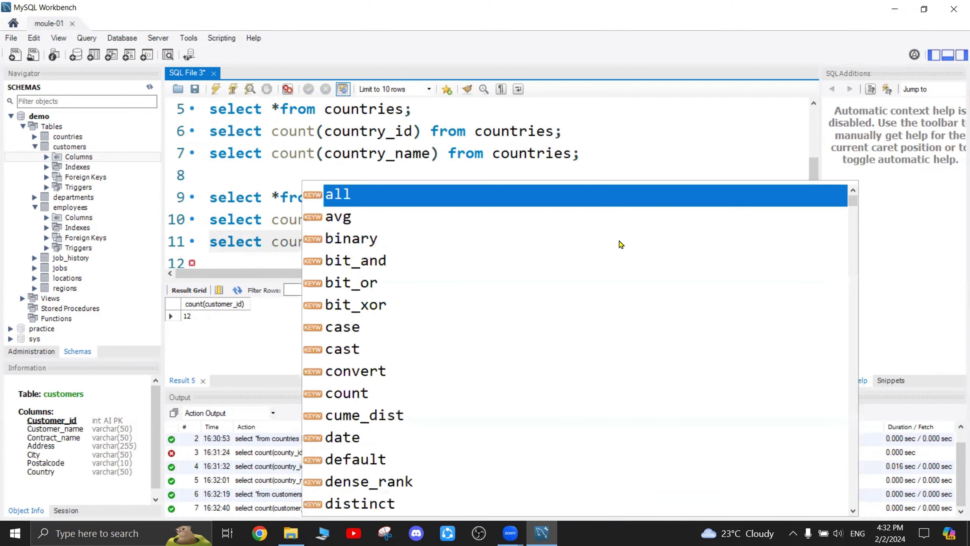
type("distinct")
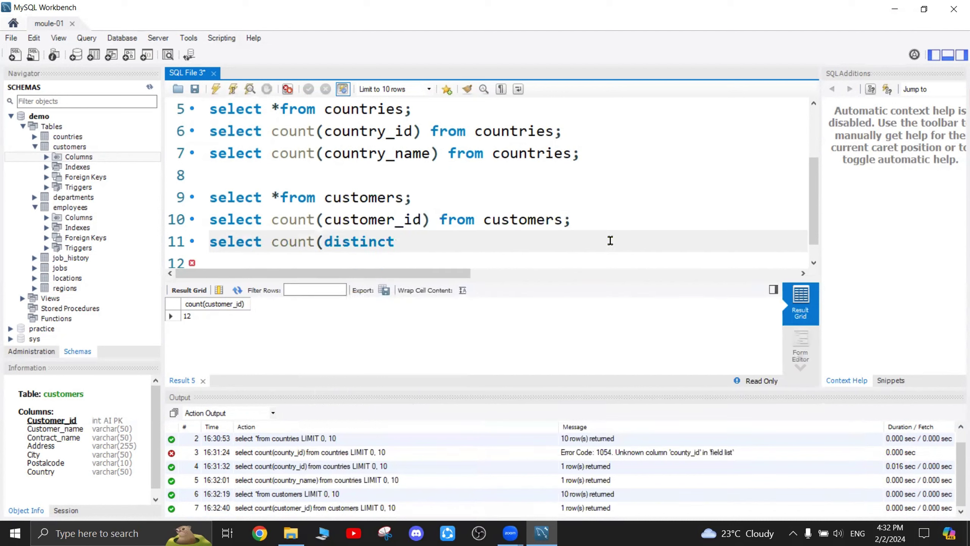
Check the City column under the customers Columns list in the Navigator
left_click(45, 156)
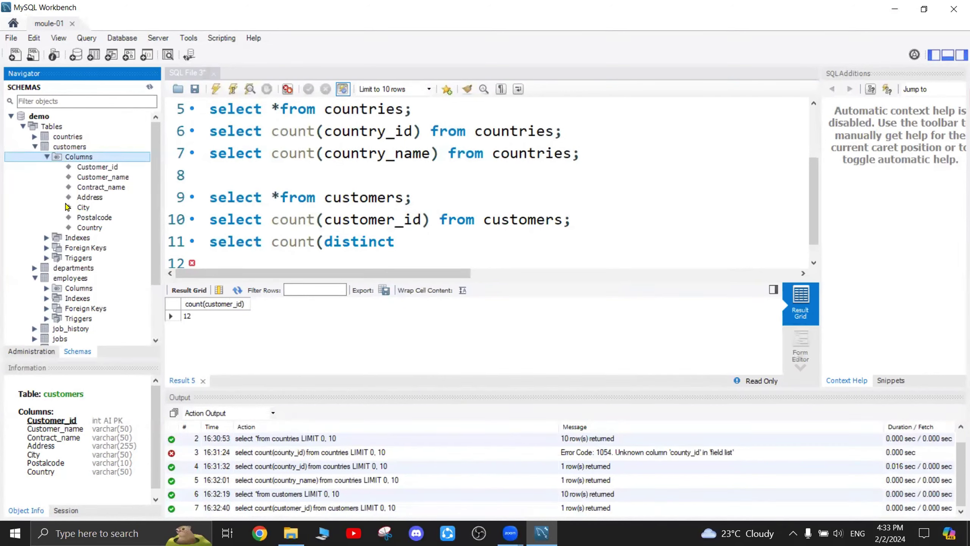
left_click(86, 208)
left_click(421, 241)
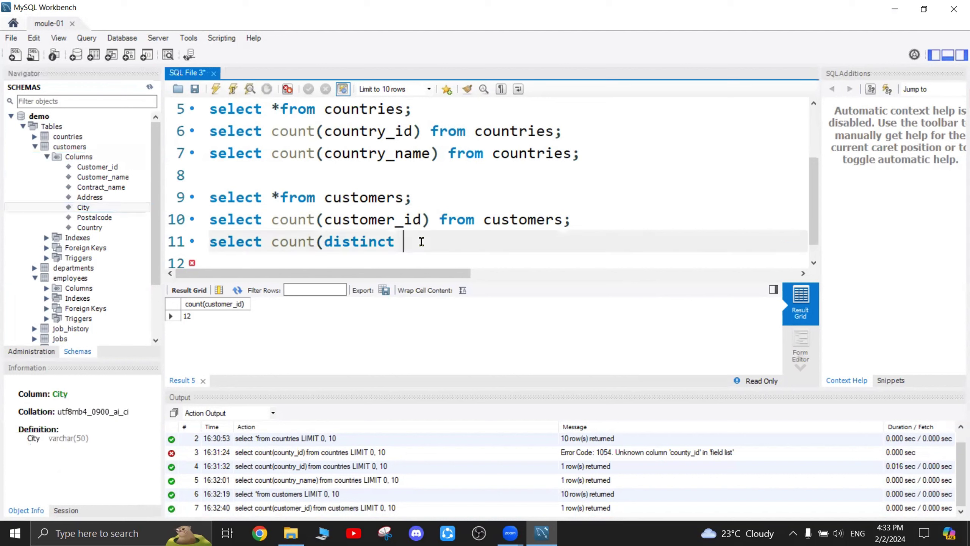
type("city")
type("from c")
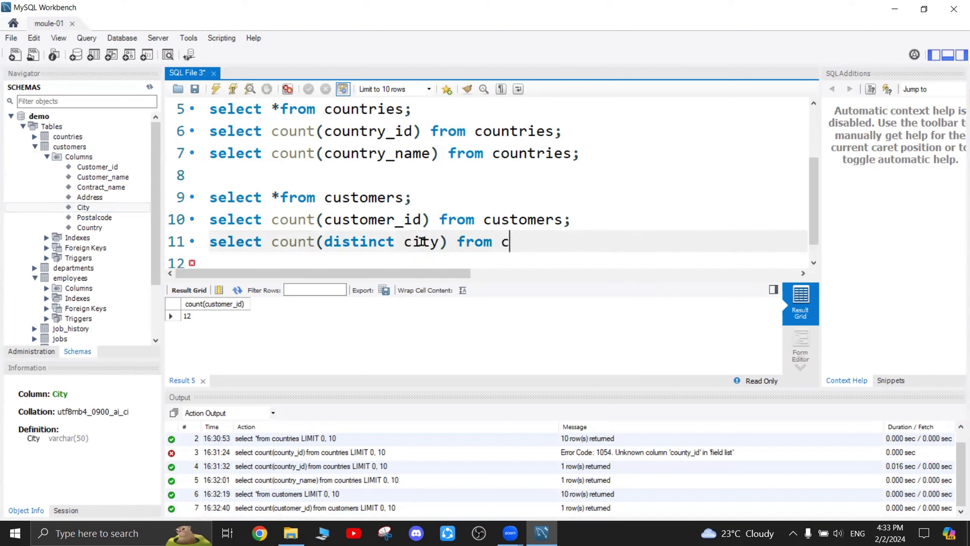
type("ustomers;")
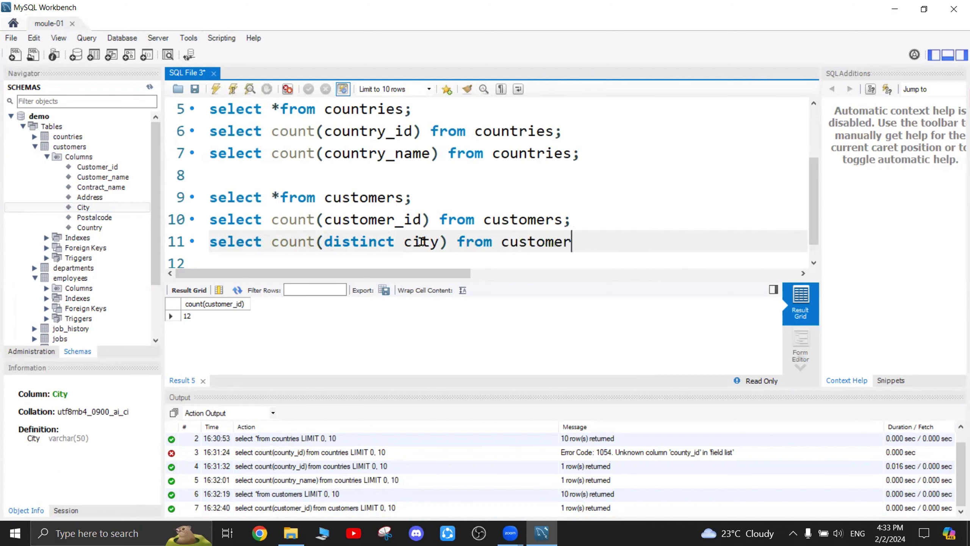
Run SELECT COUNT(DISTINCT city) FROM customers; and view its result of 10
left_click_drag(590, 241, 210, 242)
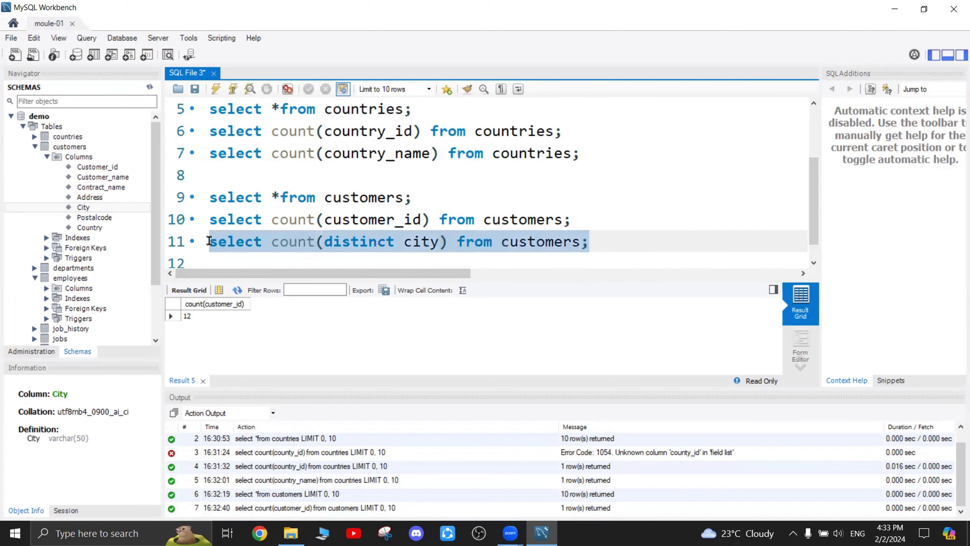
left_click(218, 91)
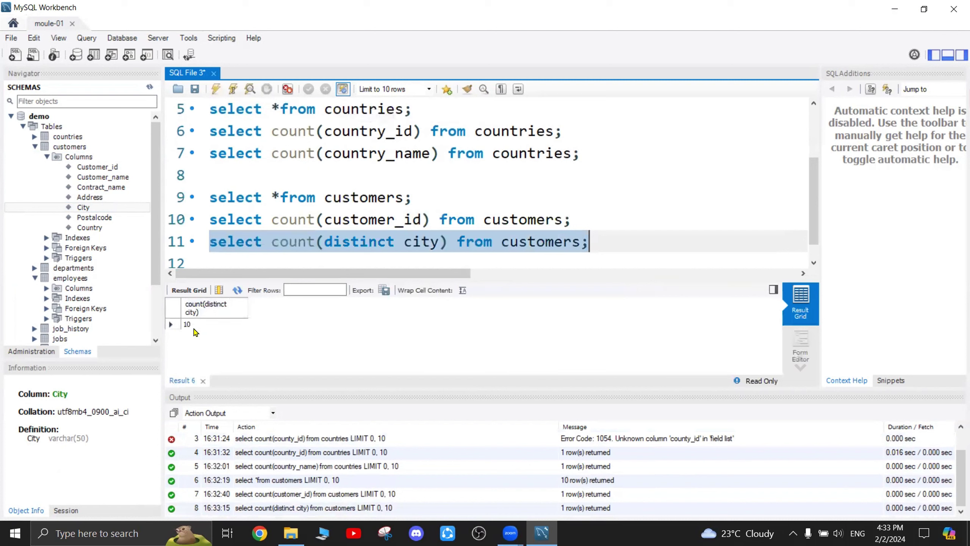
left_click(199, 324)
Add line 12 below the distinct city query for a SELECT COUNT(city) FROM query
left_click(600, 241)
key("Return")
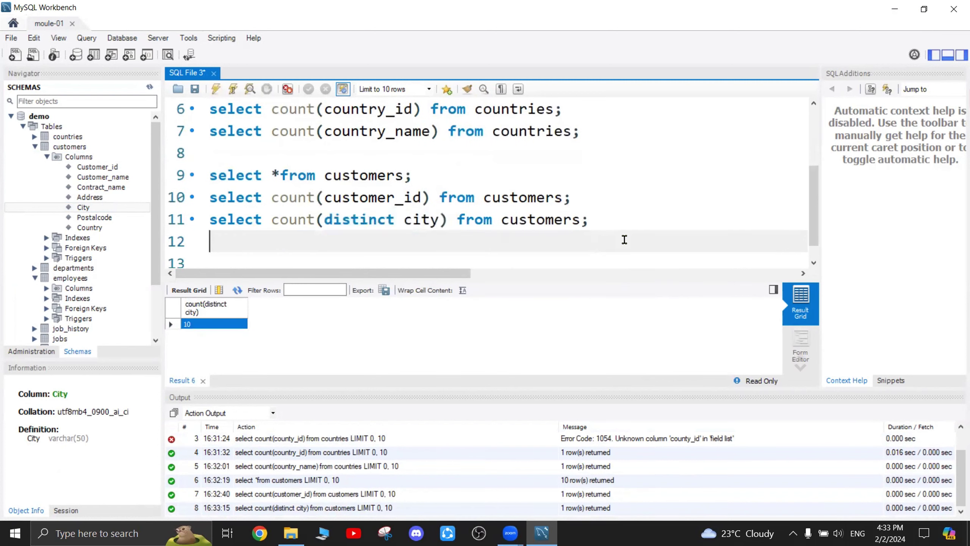
type("select count(ci")
type("ty")
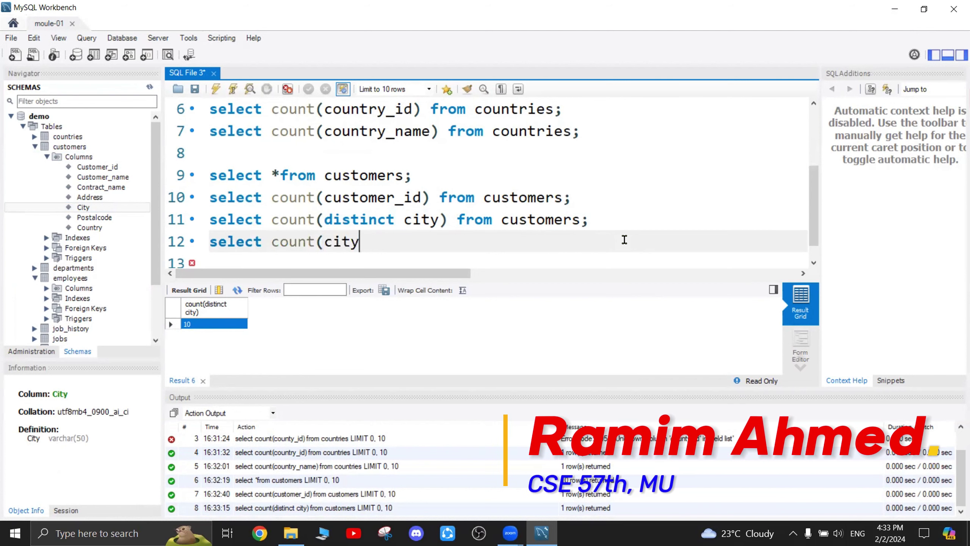
type(") from")
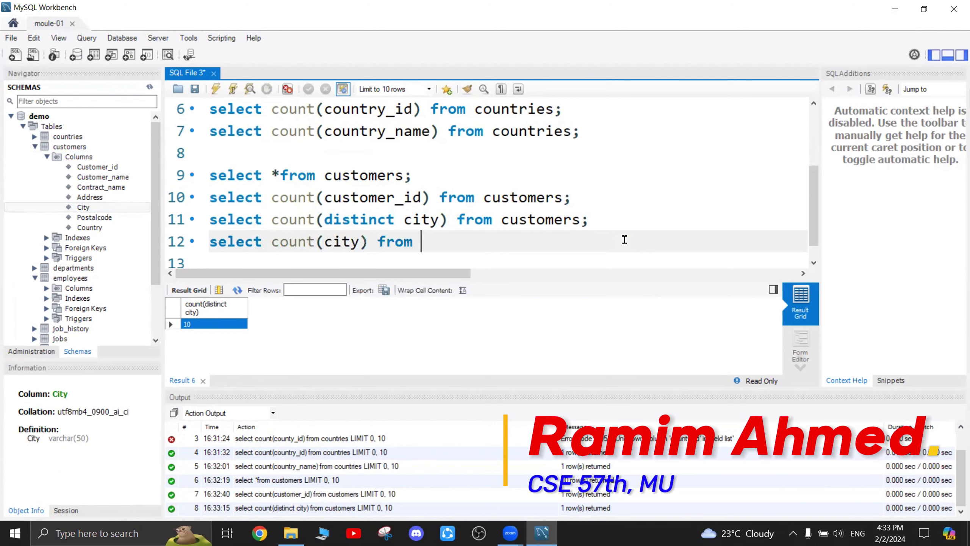